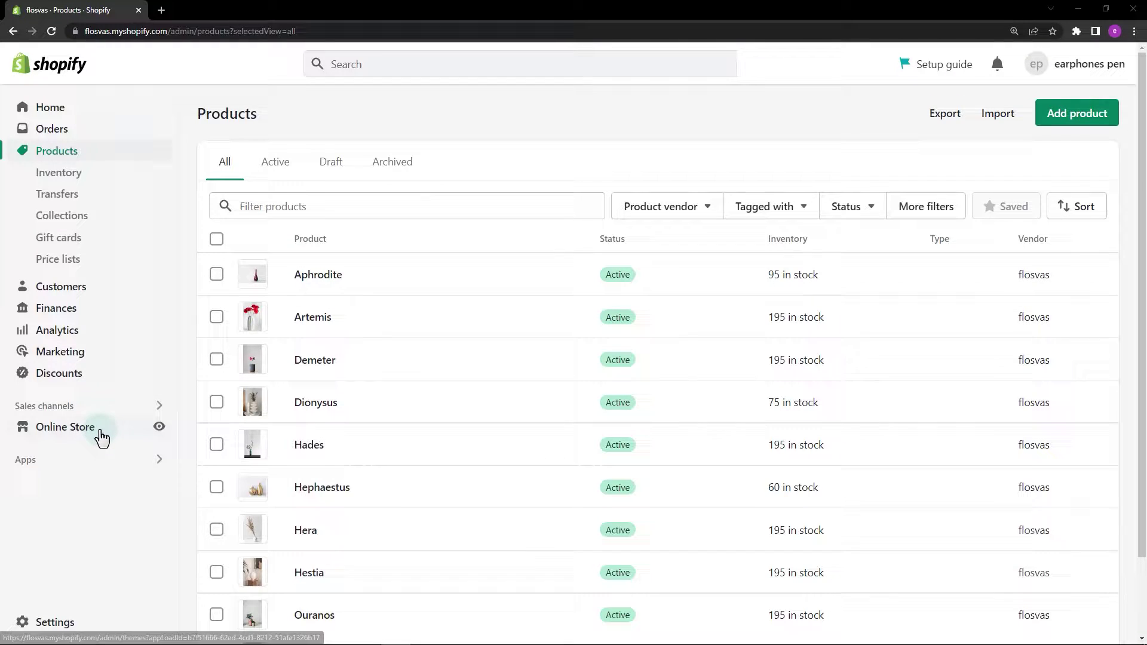
# Step: Duplicate the live Craft theme as a backup named 'Copy of Craft'
pyautogui.click(64, 427)
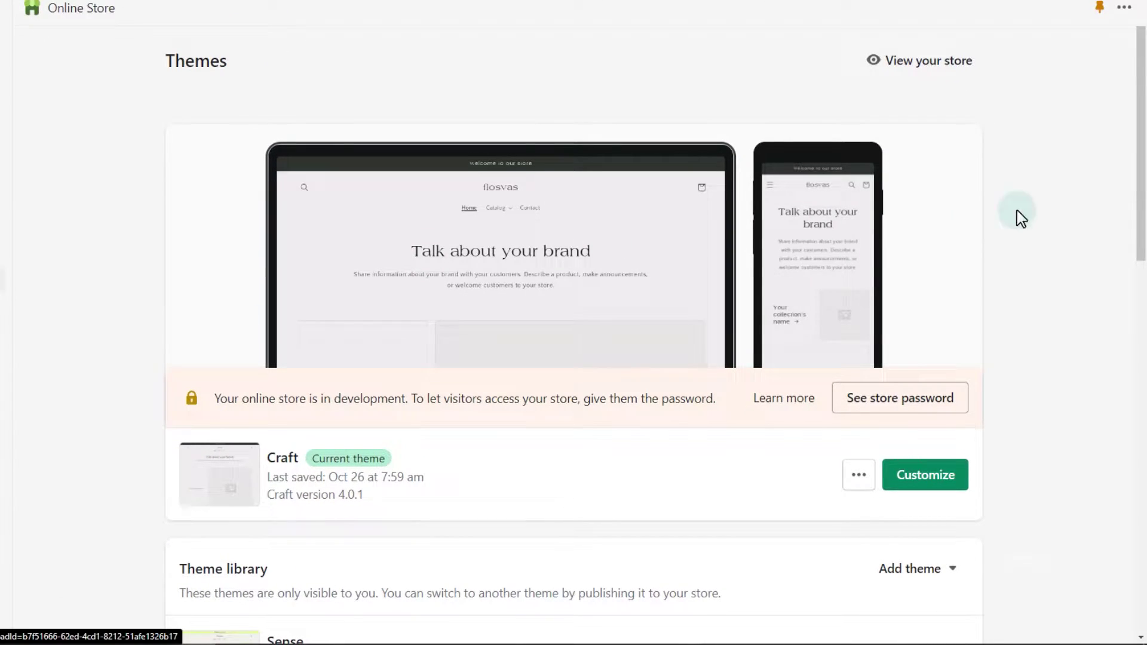
pyautogui.moveTo(1140, 206); pyautogui.dragTo(1137, 294)
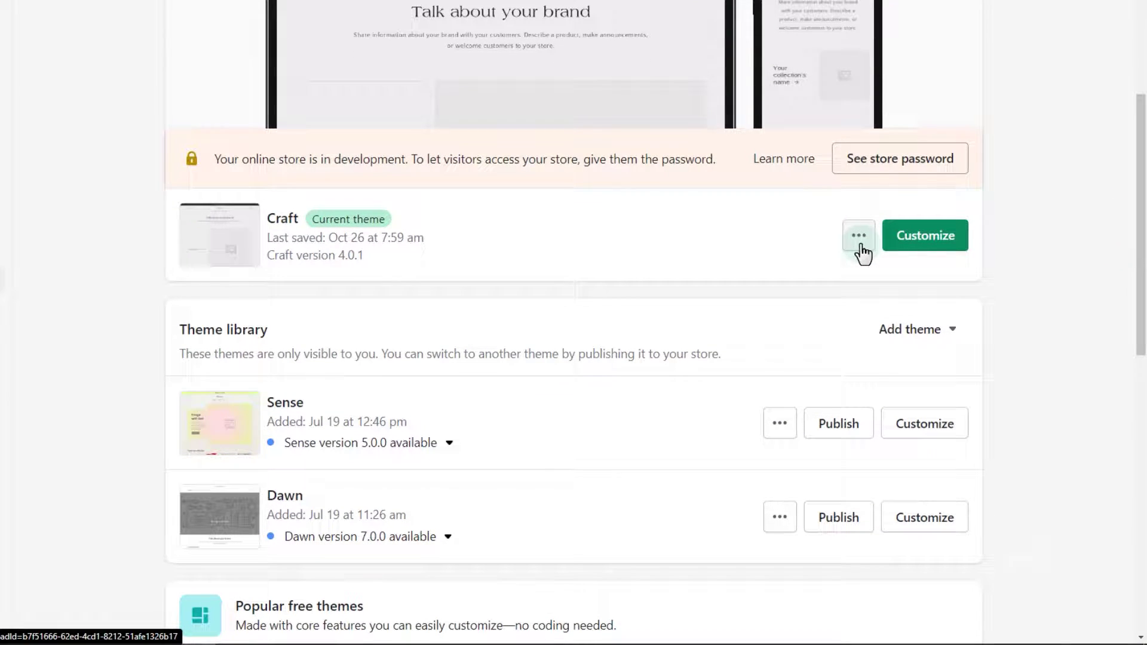
pyautogui.click(858, 236)
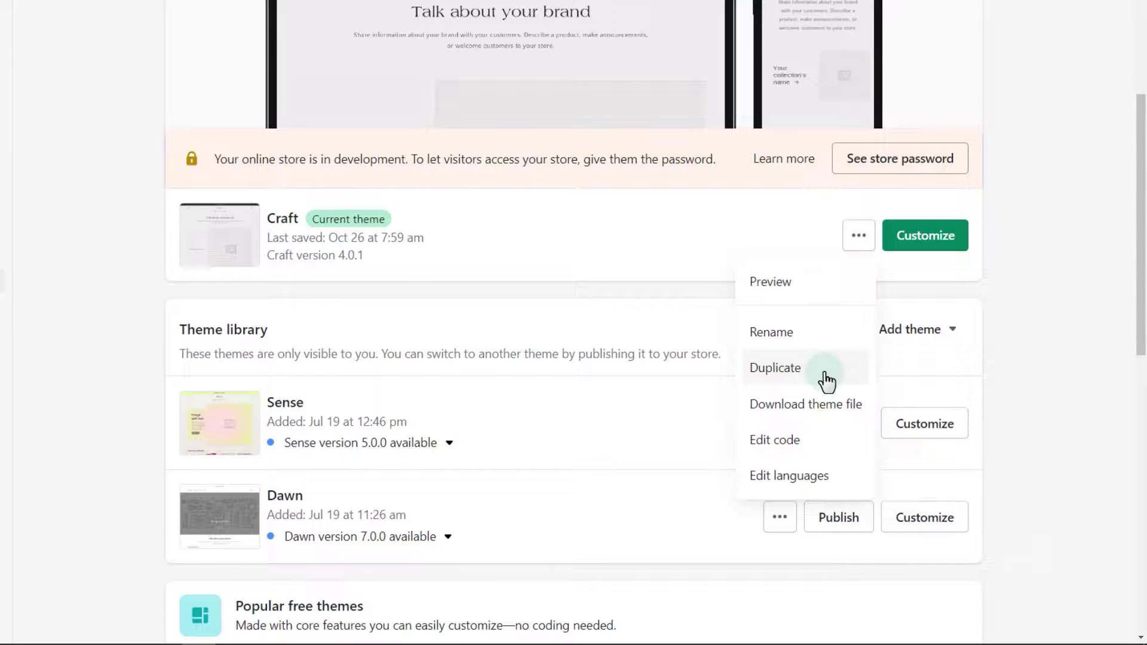
pyautogui.click(827, 379)
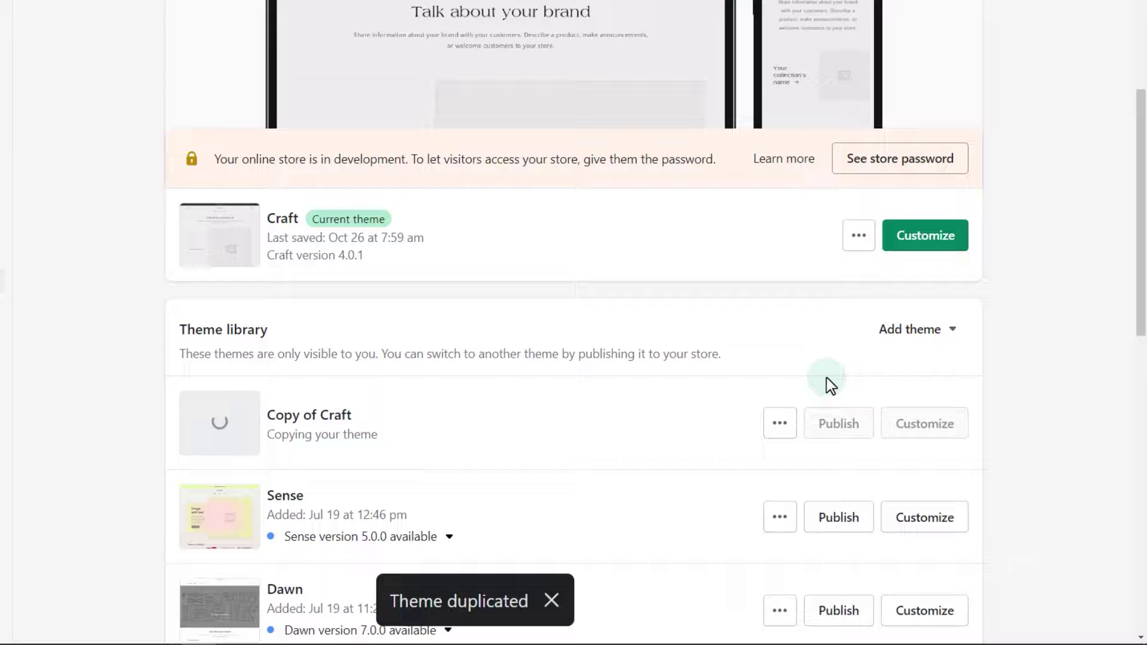
pyautogui.click(780, 422)
# Step: Rename 'Copy of Craft' to 'Craft - Prior to adding GTM codes' and save it
pyautogui.click(711, 189)
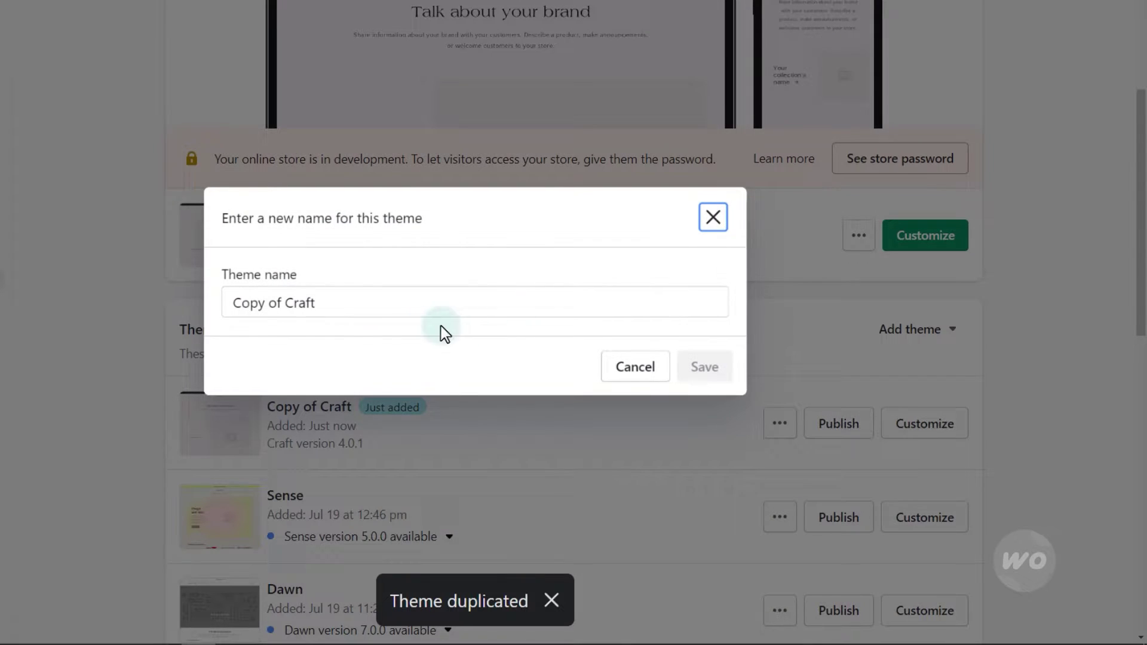
pyautogui.tripleClick(350, 304)
pyautogui.click(294, 302)
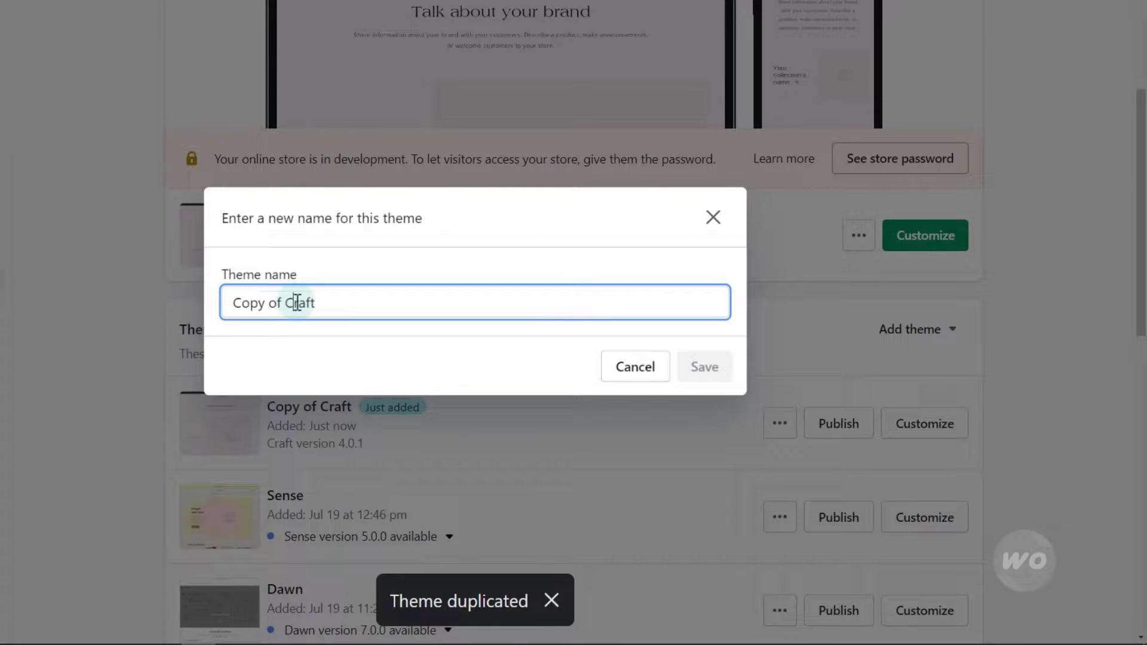
pyautogui.moveTo(290, 302); pyautogui.dragTo(231, 302)
pyautogui.press('BackSpace')
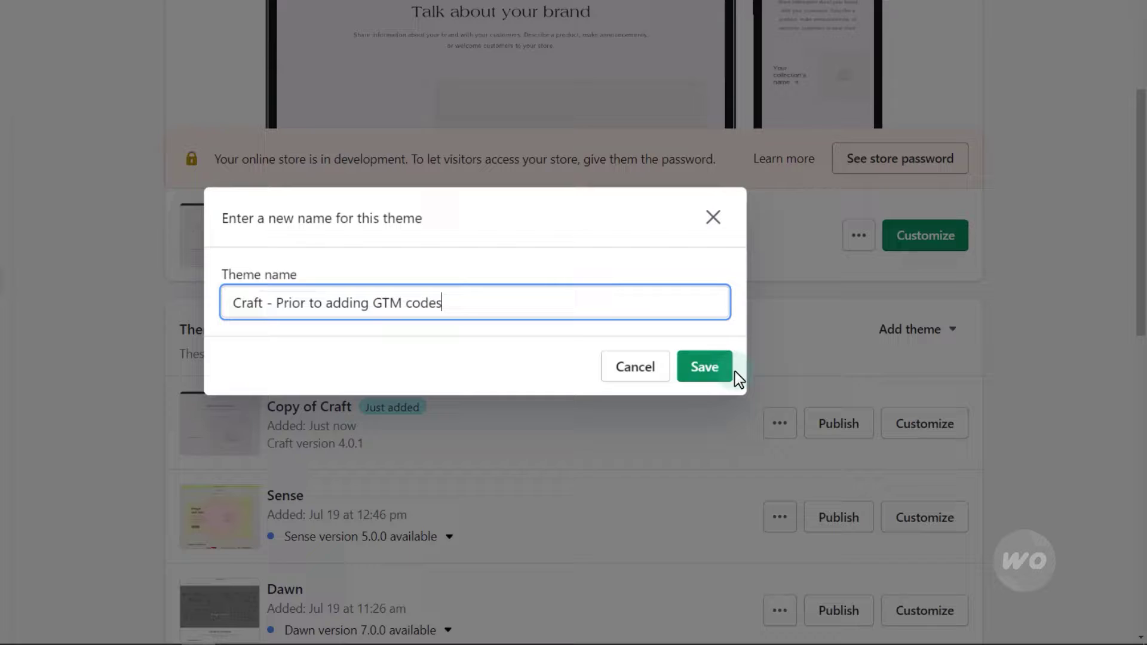
pyautogui.click(704, 367)
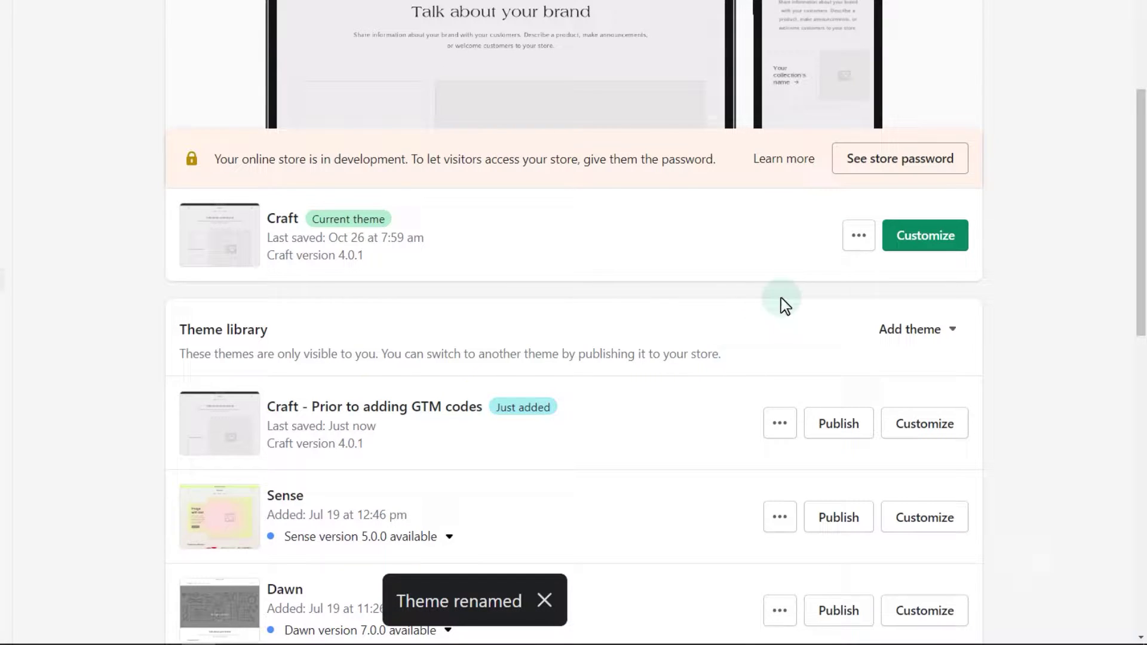
# Step: Open the live Craft theme's theme.liquid in the code editor near the closing head tag
pyautogui.click(857, 235)
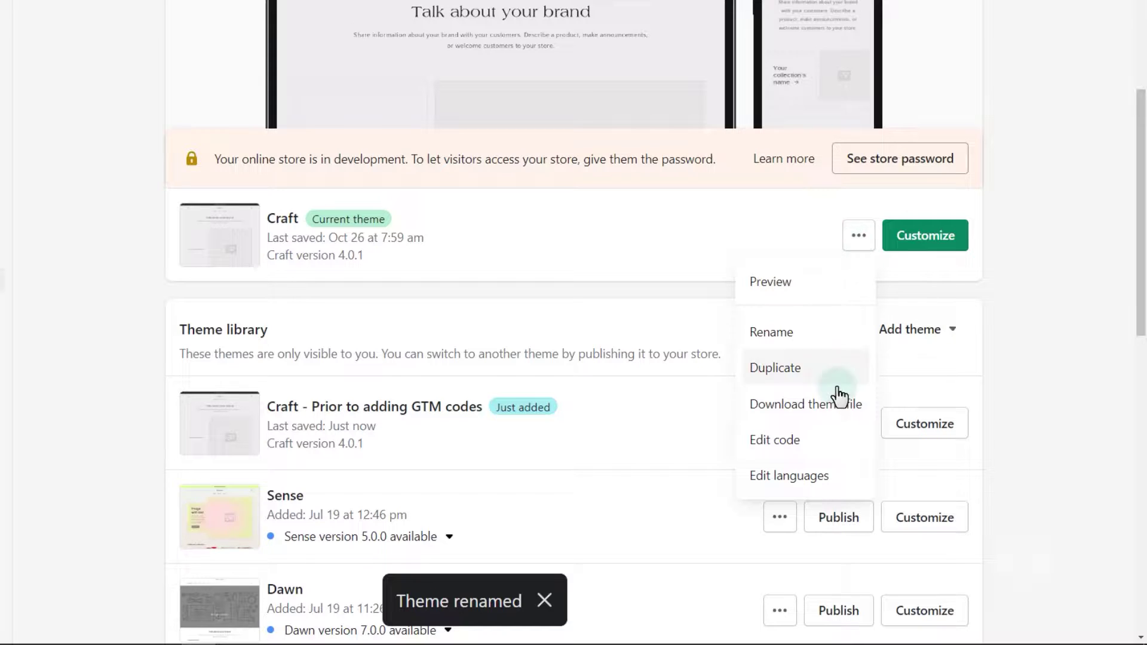
pyautogui.click(774, 439)
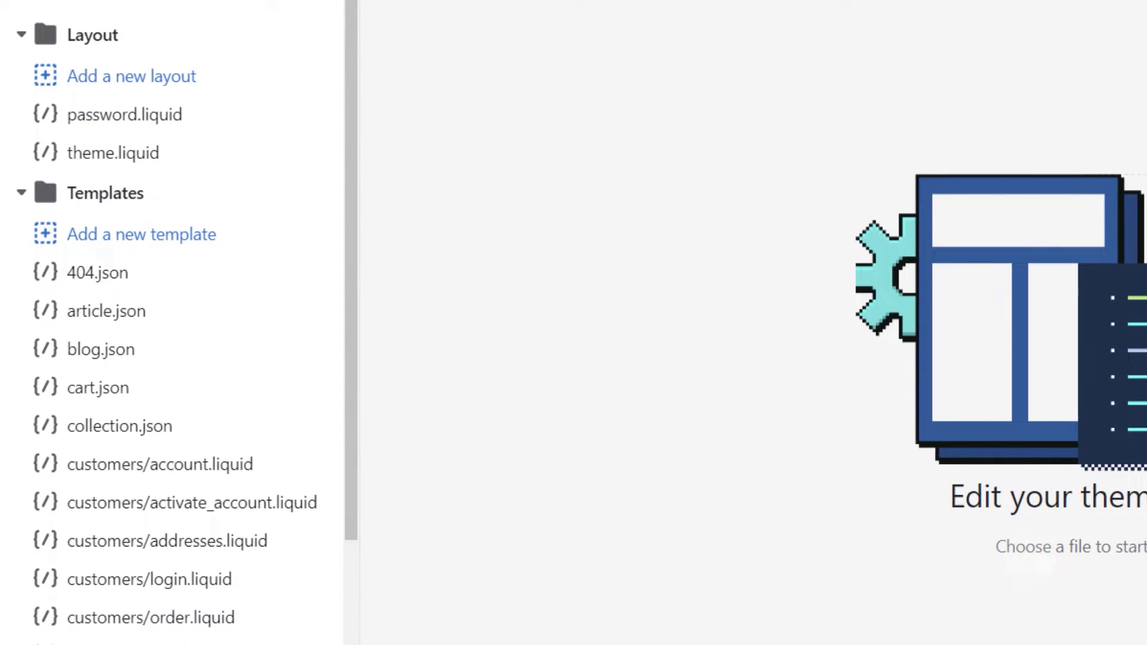
pyautogui.click(206, 156)
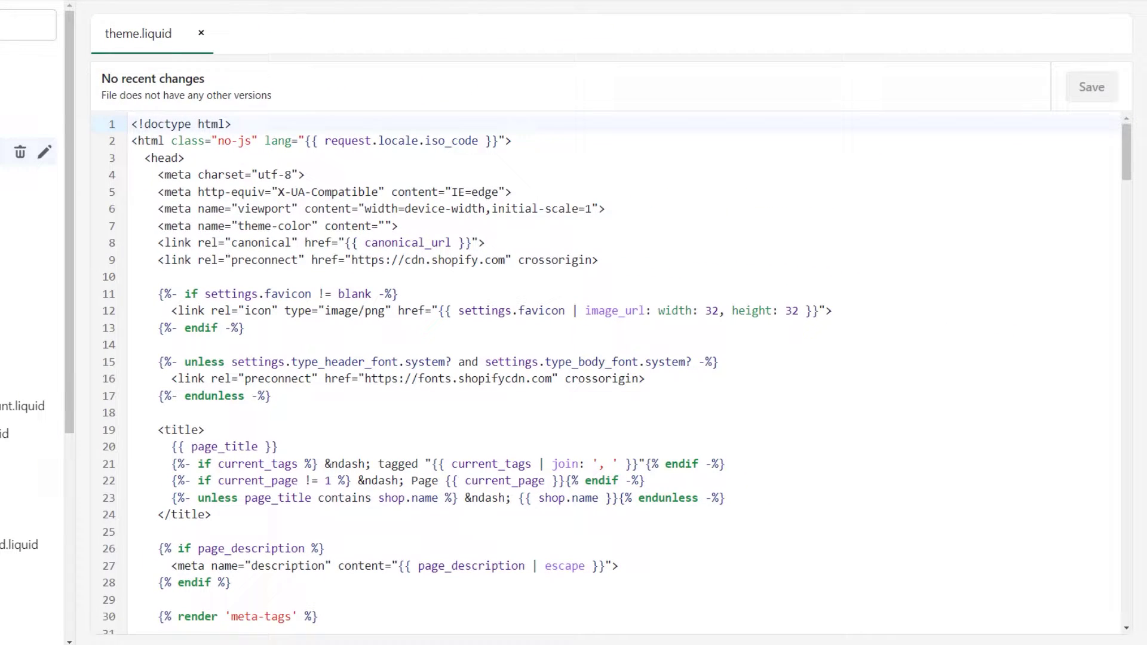
pyautogui.click(157, 157)
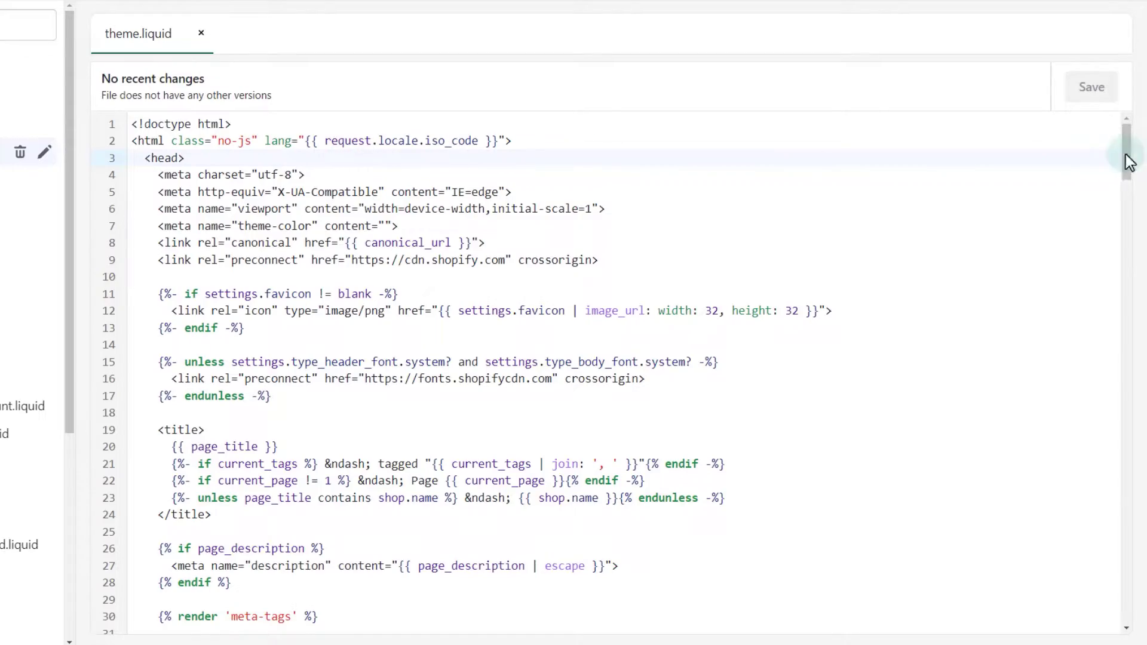
pyautogui.moveTo(1133, 158); pyautogui.dragTo(1132, 538)
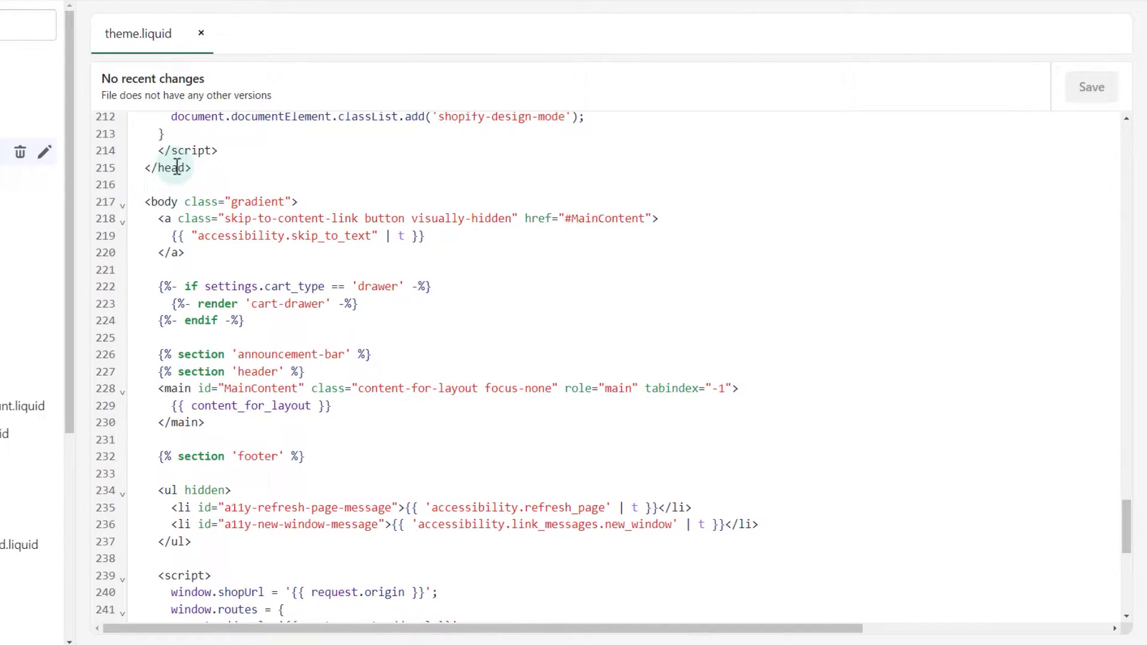
# Step: Add two blank lines above </head> and copy the GTM head snippet from the notes
pyautogui.click(255, 149)
pyautogui.press('Return')
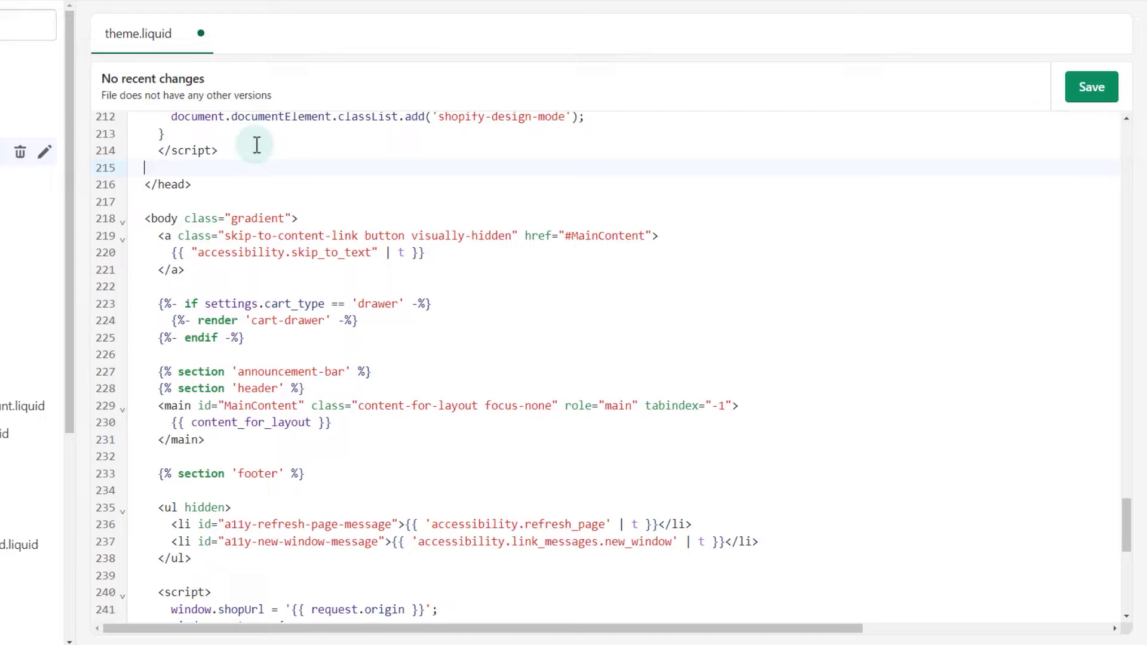
pyautogui.press('Return')
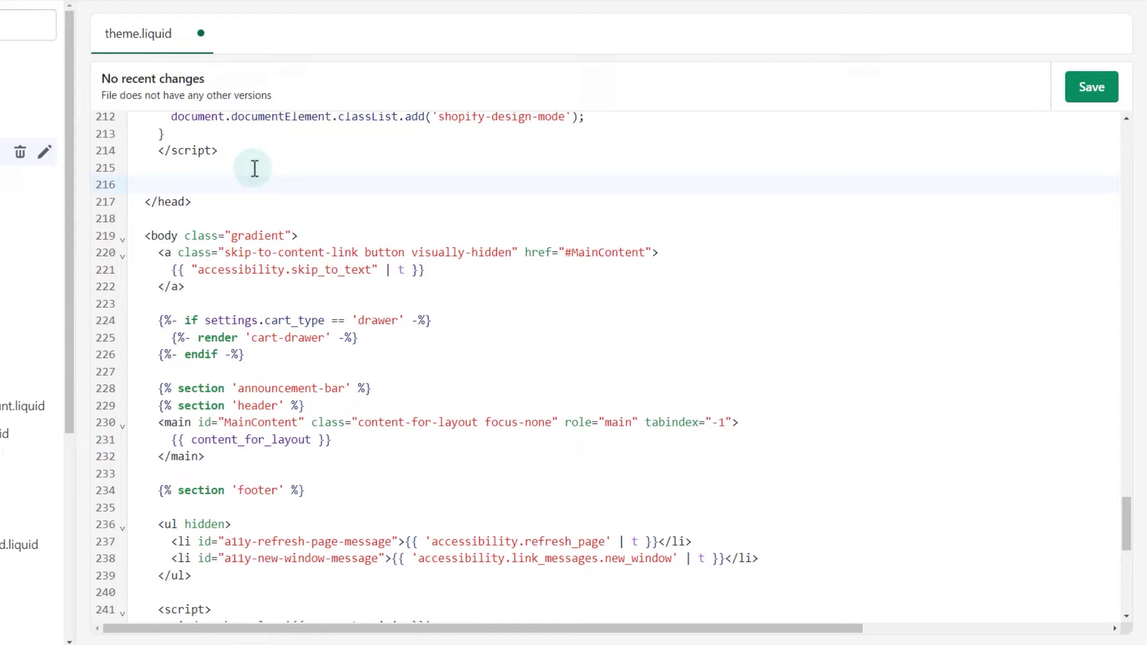
pyautogui.hotkey('alt', 'Tab')
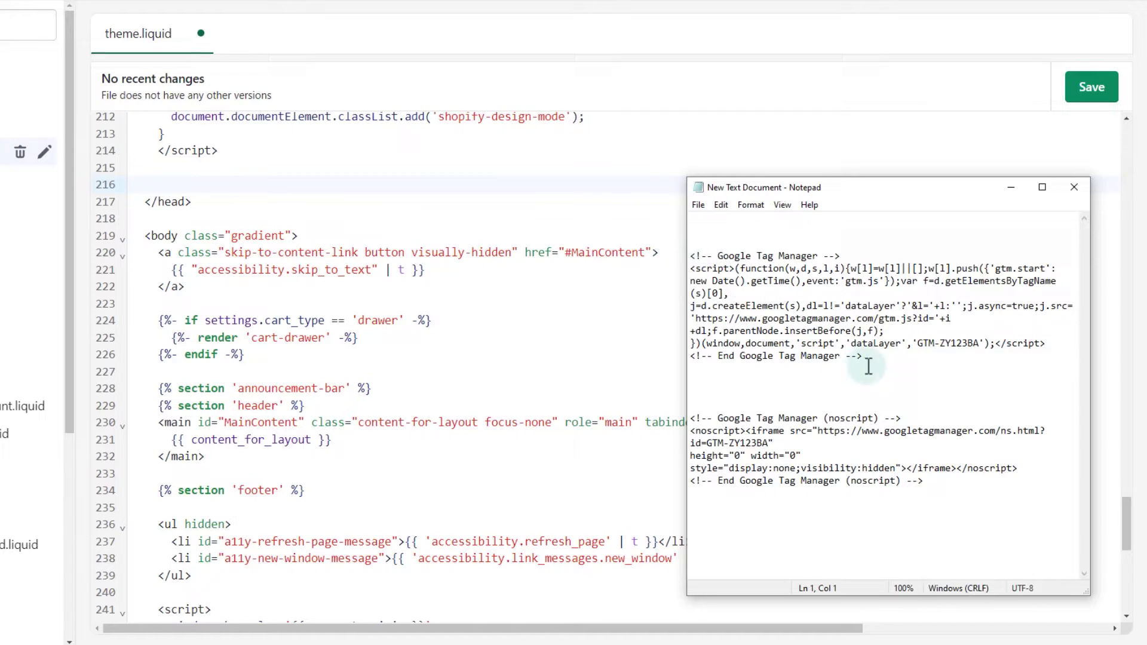
pyautogui.moveTo(863, 356)
pyautogui.mouseDown()
pyautogui.moveTo(731, 293)
pyautogui.moveTo(690, 256)
pyautogui.mouseUp()
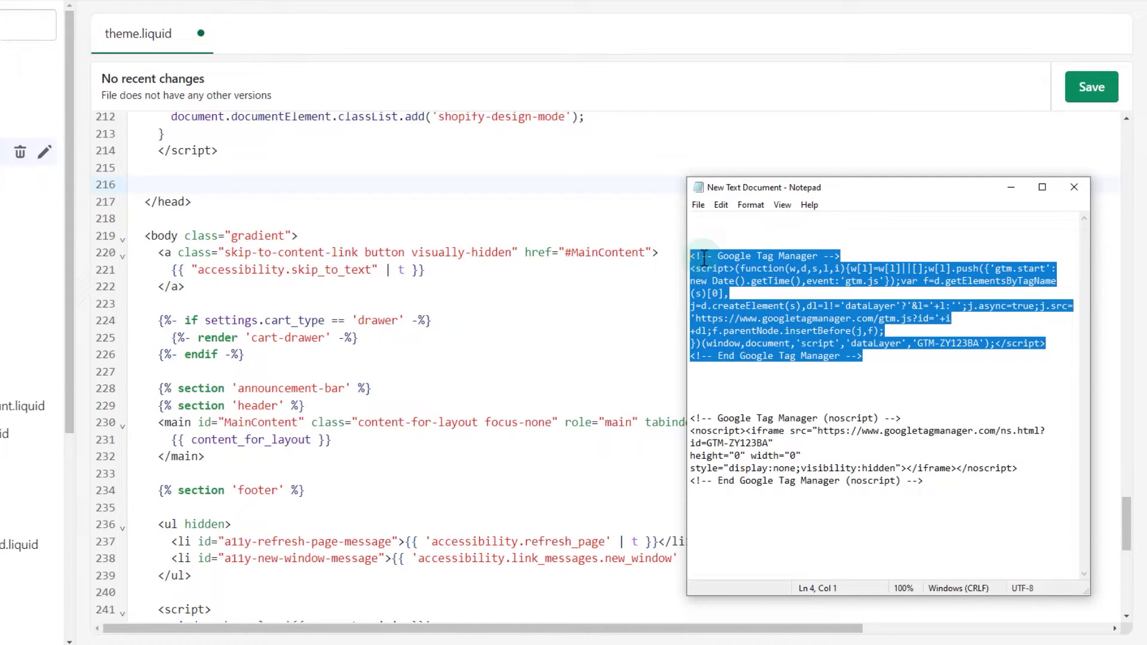
pyautogui.rightClick(704, 259)
pyautogui.click(738, 306)
# Step: Paste the GTM head script above </head> and indent lines 217–222
pyautogui.click(183, 182)
pyautogui.hotkey('ctrl', 'v')
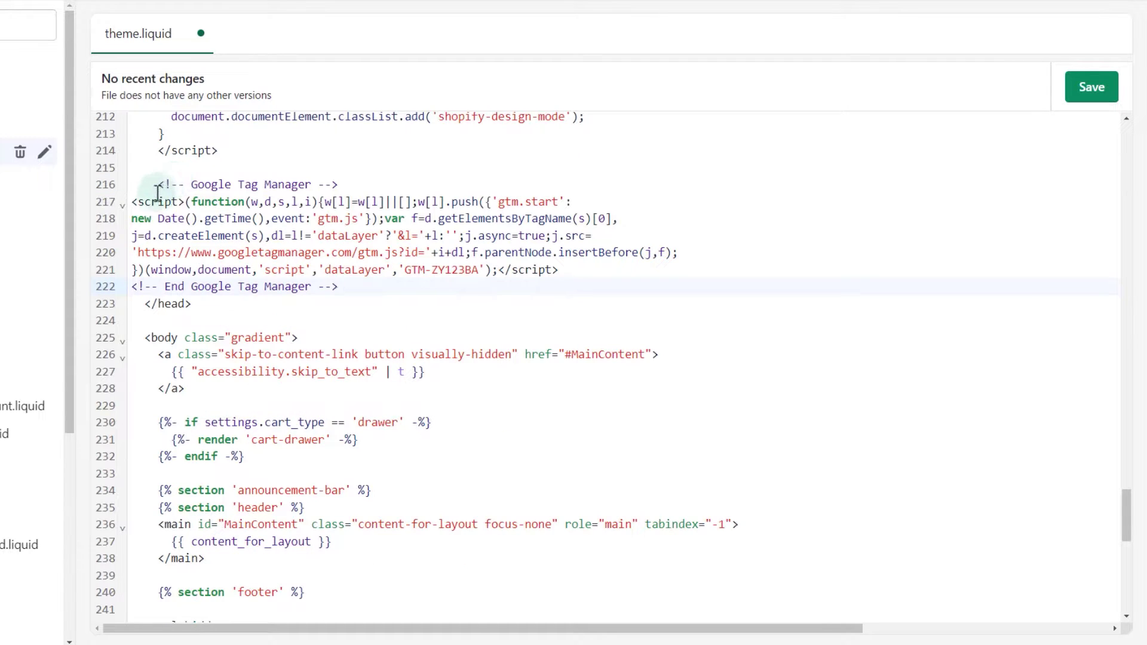
pyautogui.moveTo(338, 287); pyautogui.dragTo(115, 204)
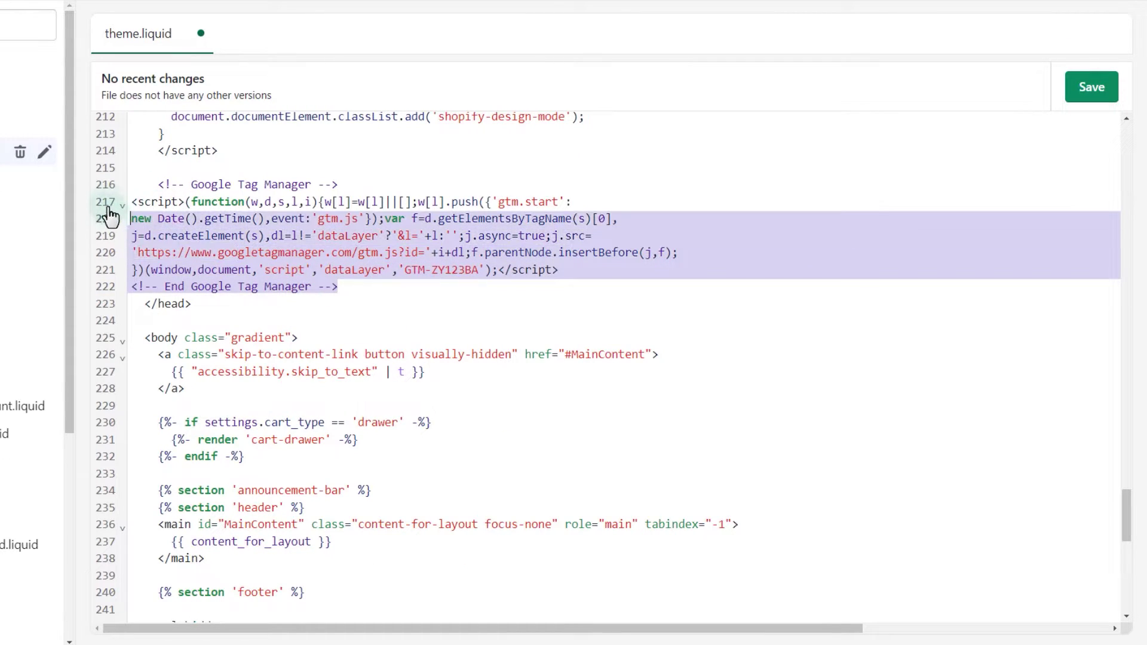
pyautogui.press('Tab')
pyautogui.press('Tab')
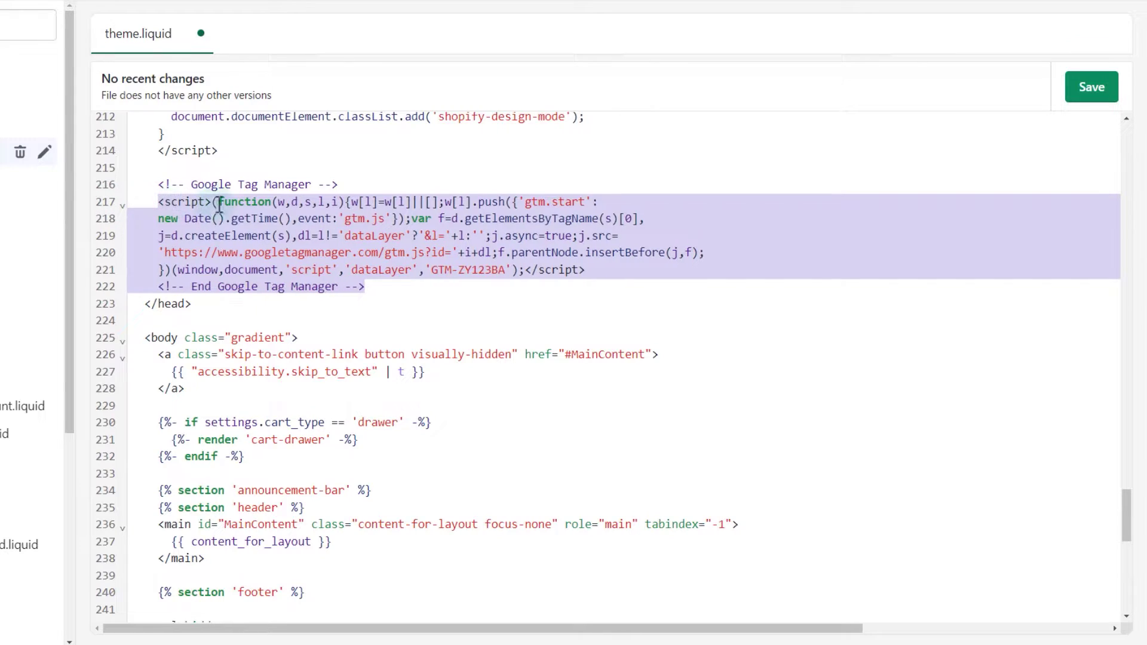
pyautogui.click(411, 285)
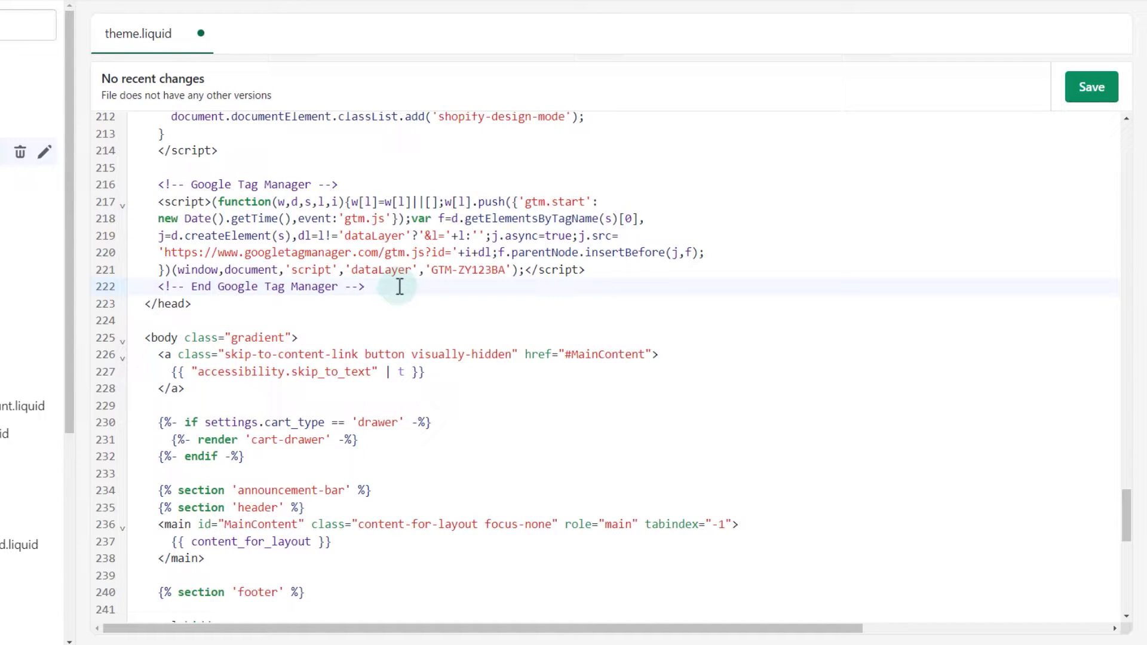
pyautogui.hotkey('alt', 'Tab')
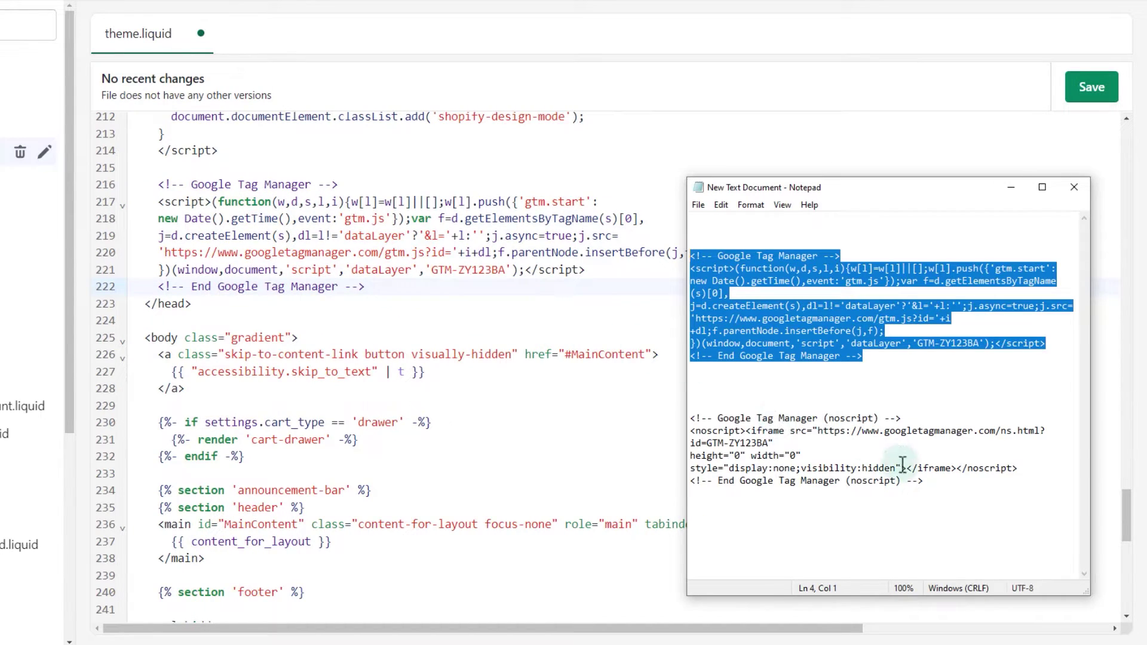
# Step: Copy the Google Tag Manager noscript block from Notepad
pyautogui.click(963, 484)
pyautogui.moveTo(924, 481); pyautogui.dragTo(691, 419)
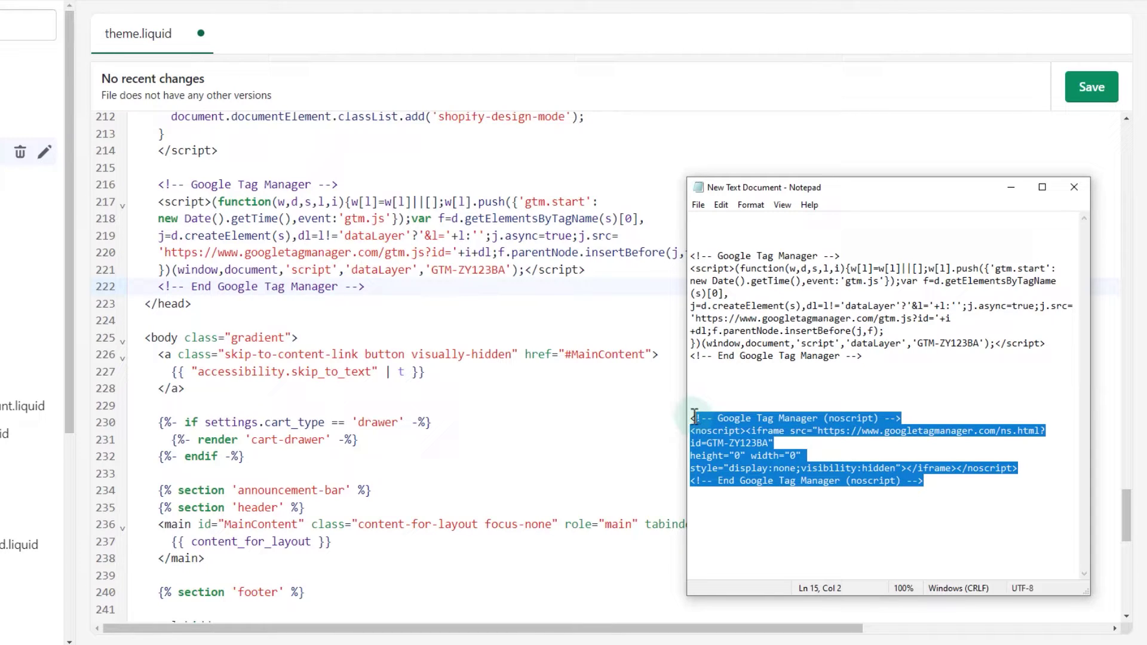
pyautogui.rightClick(726, 424)
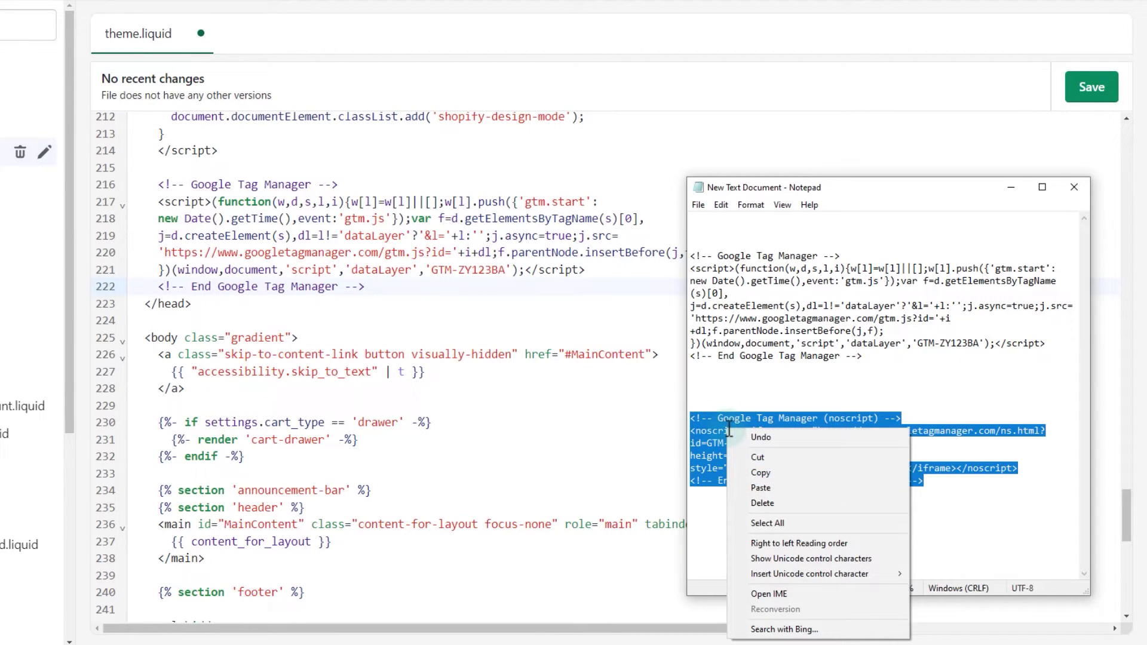
pyautogui.click(744, 474)
pyautogui.click(306, 383)
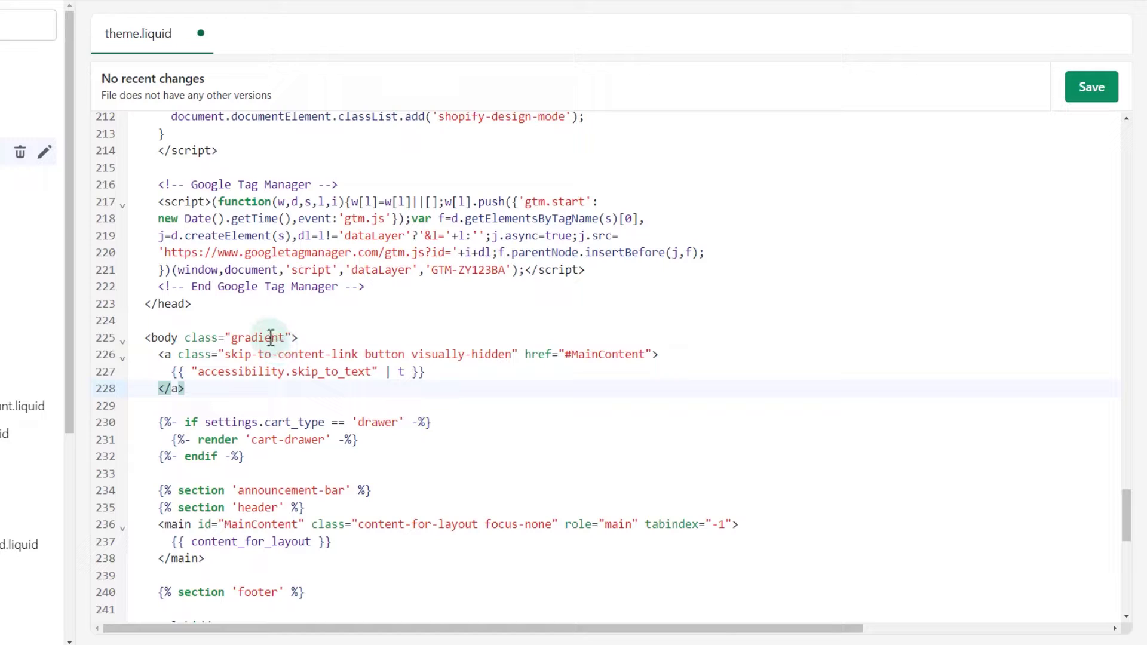
# Step: Paste the noscript snippet after <body class="gradient"> and indent lines 228–230
pyautogui.click(308, 338)
pyautogui.press('Return')
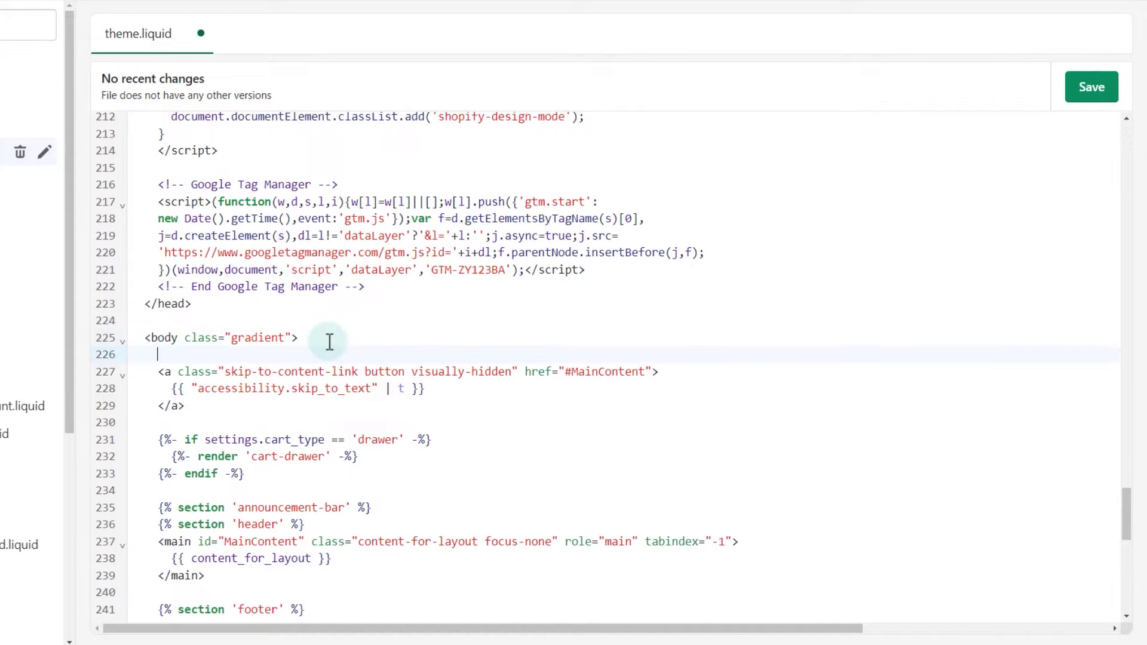
pyautogui.press('Return')
pyautogui.hotkey('ctrl', 'v')
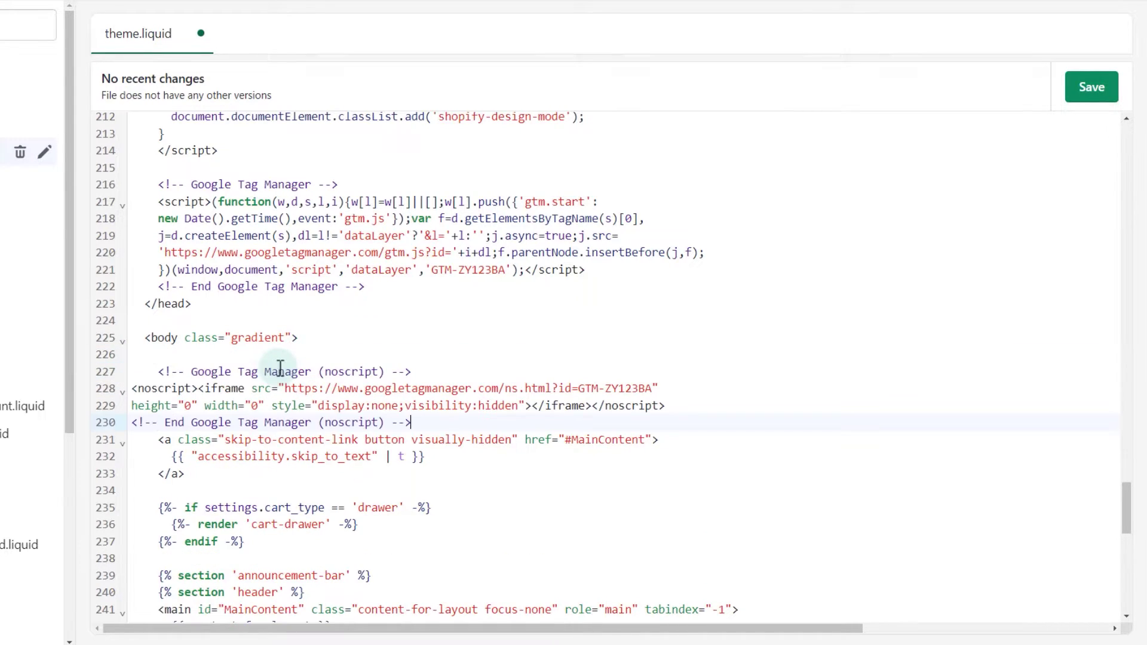
pyautogui.press('Return')
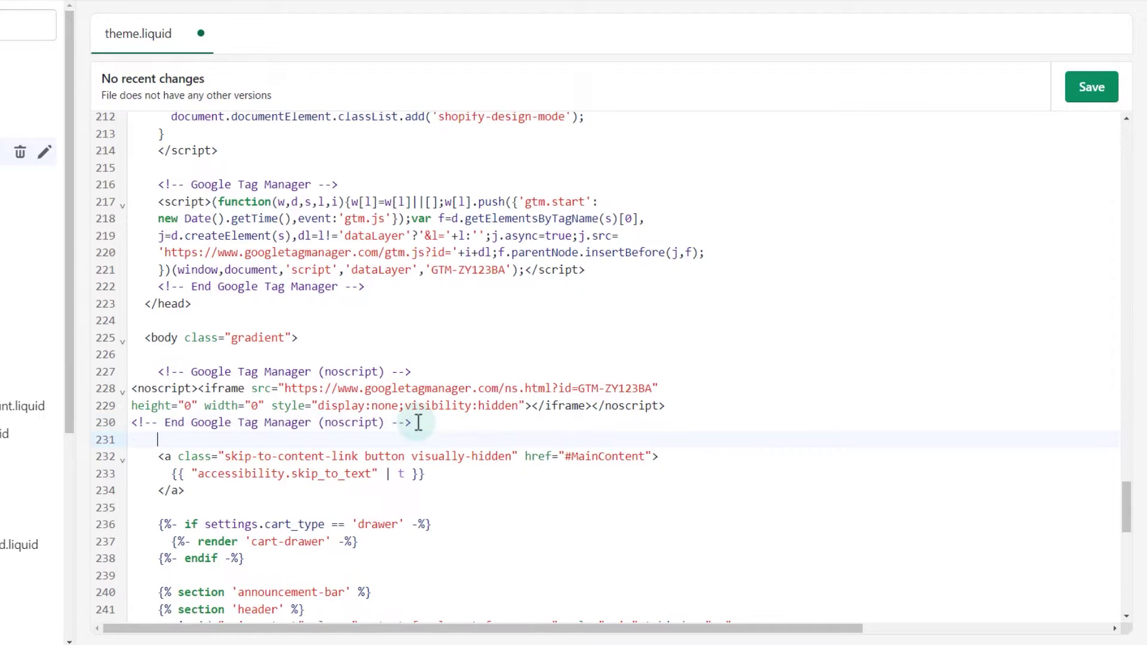
pyautogui.moveTo(413, 422); pyautogui.dragTo(132, 388)
pyautogui.press('Tab')
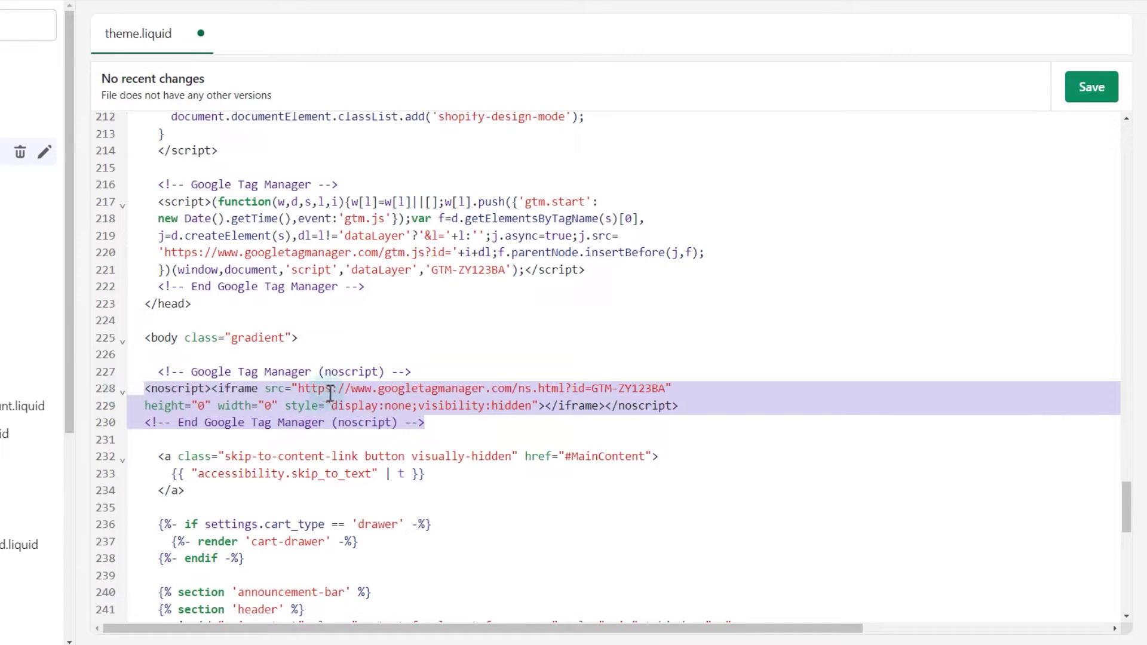
pyautogui.click(478, 370)
pyautogui.click(492, 339)
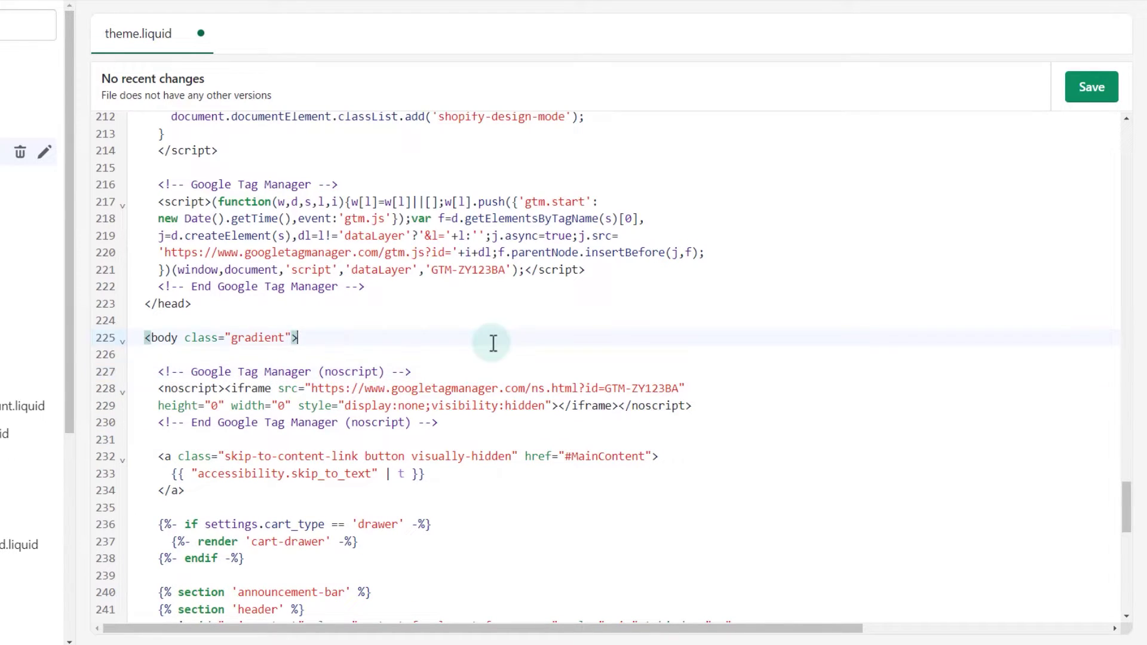
# Step: Save theme.liquid and exit the code editor back to the Themes overview
pyautogui.click(1093, 87)
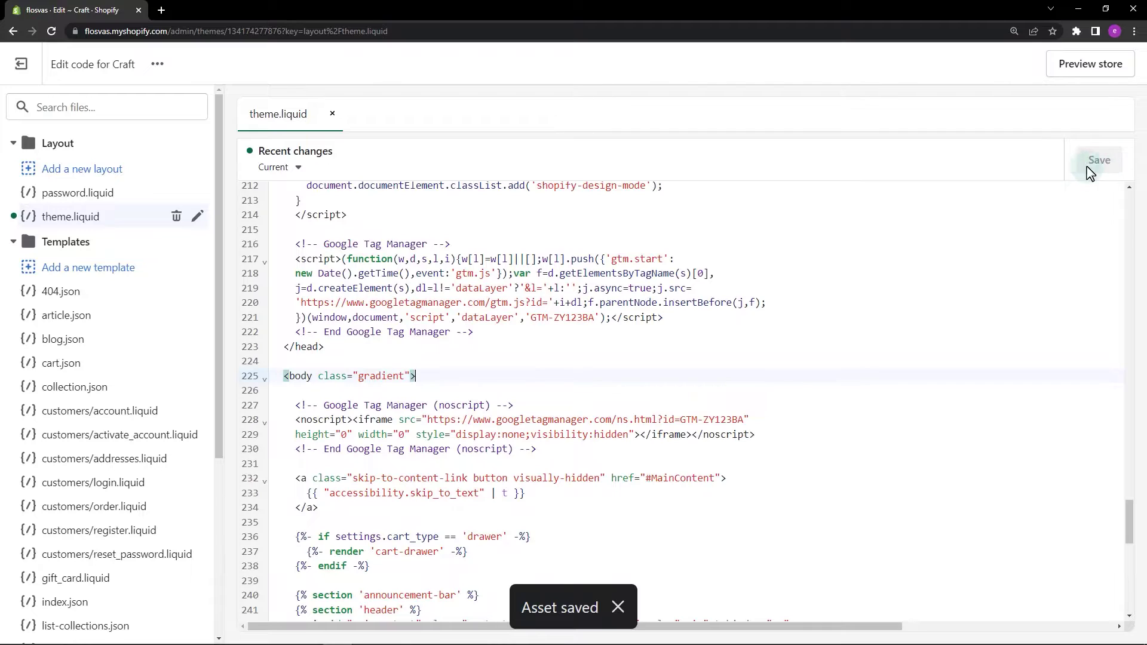
pyautogui.click(22, 64)
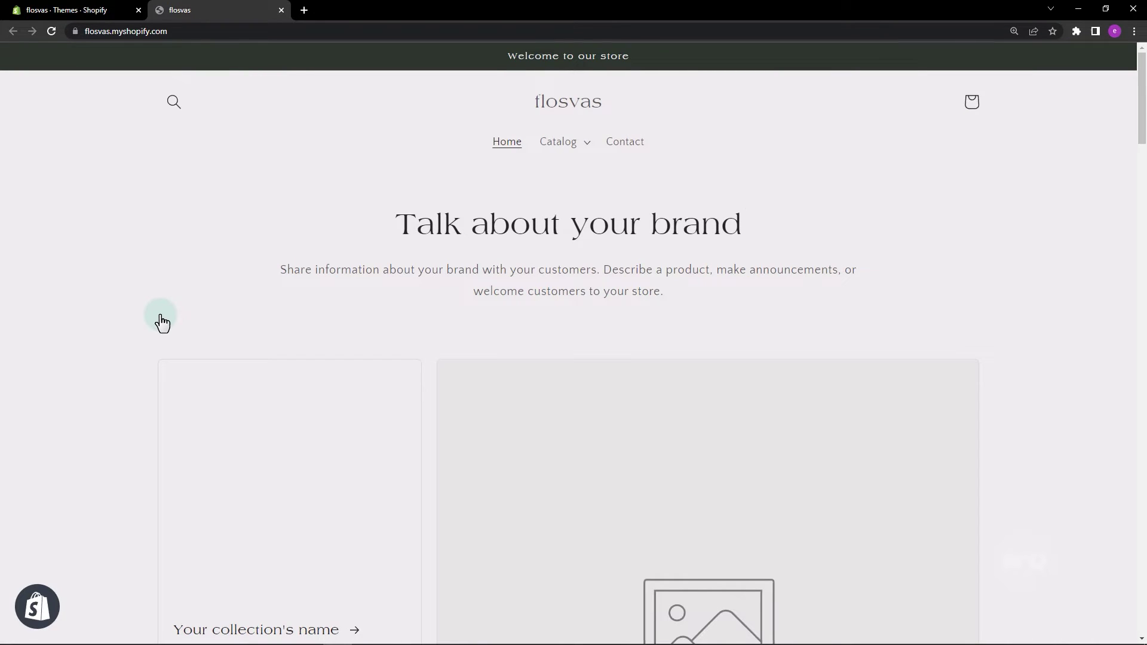
# Step: Open Chrome DevTools on the live flosvas storefront using Inspect
pyautogui.rightClick(163, 320)
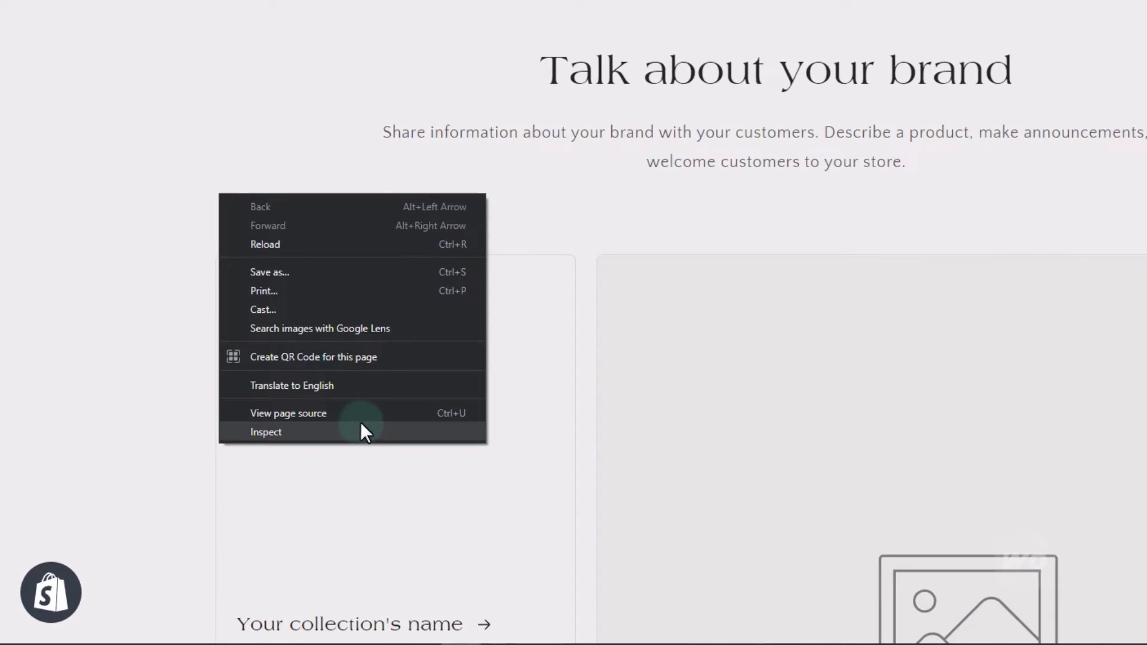
pyautogui.click(361, 431)
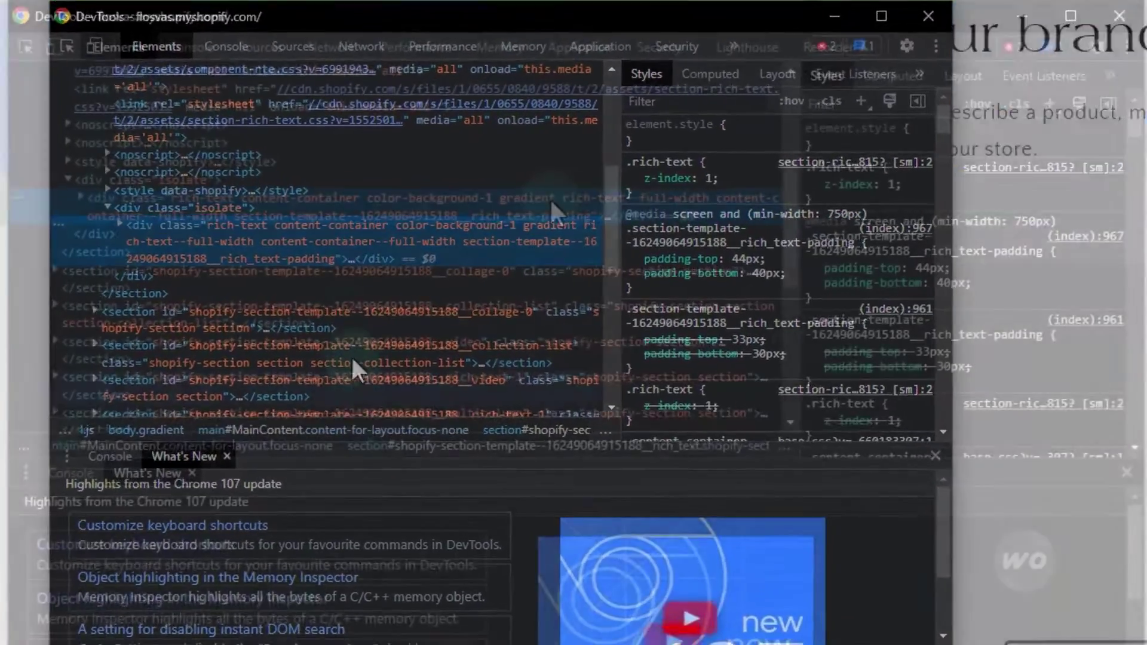
pyautogui.write('google tag manager')
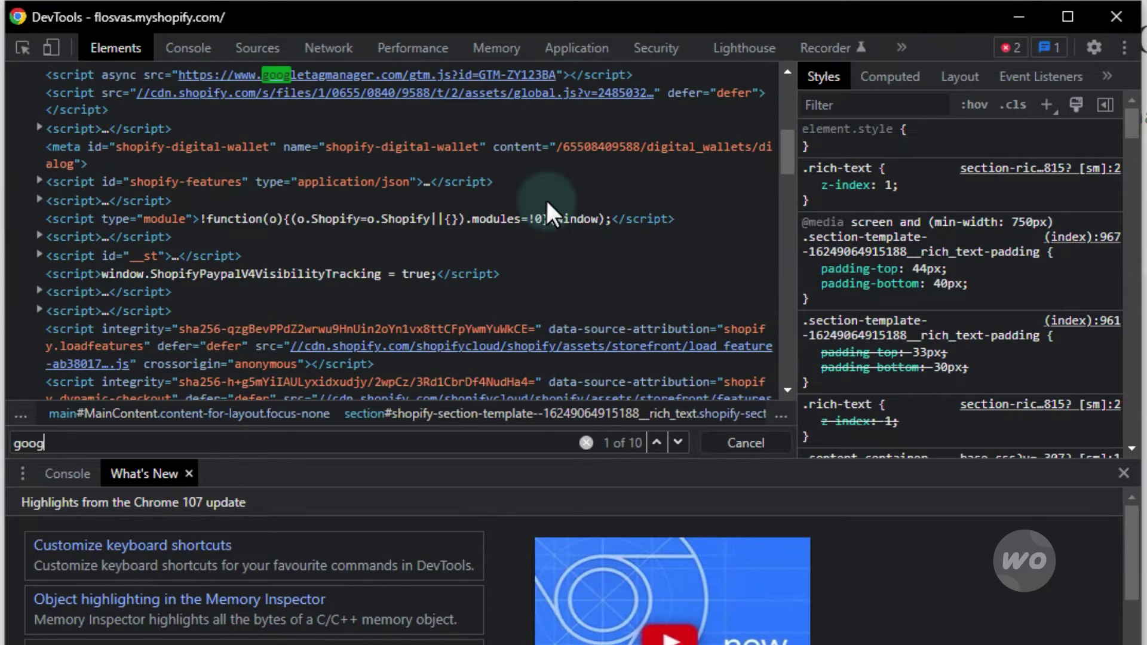